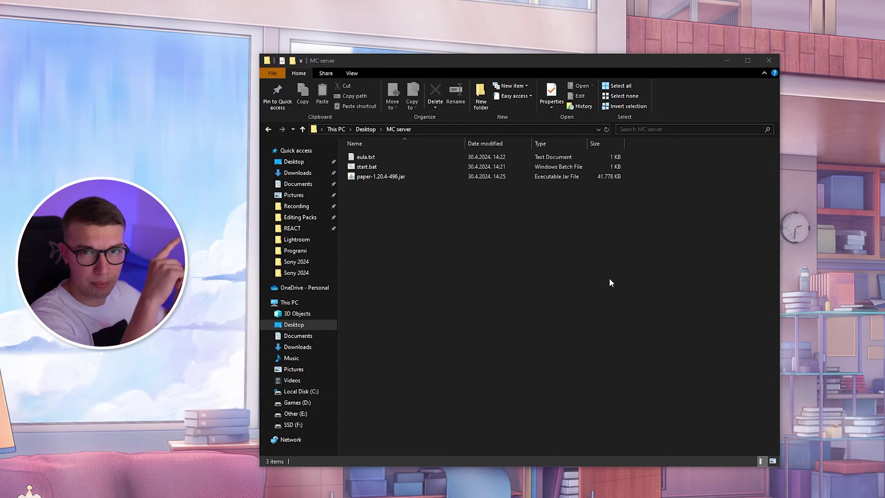
{"action": "double_click", "coordinate": [372, 159]}
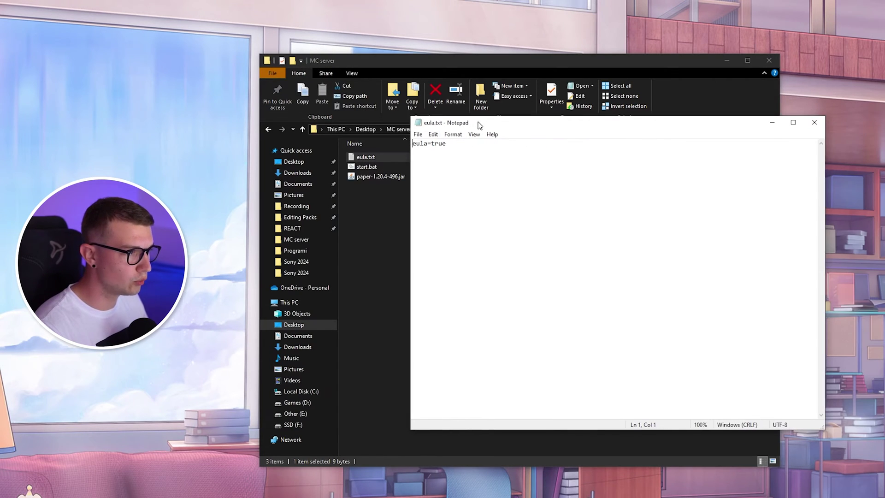
{"action": "left_click", "coordinate": [813, 122]}
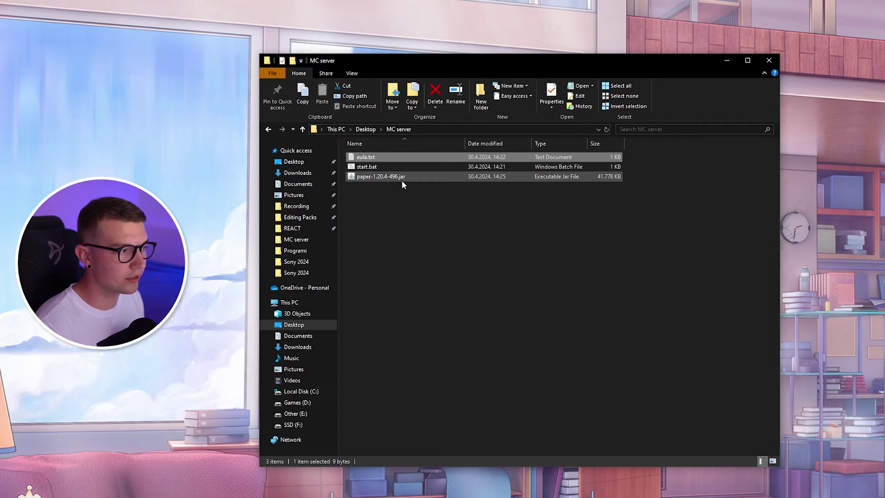
- Rename the Paper jar paper-1.20.4-496.jar to server.jar from its context menu
{"action": "right_click", "coordinate": [369, 176]}
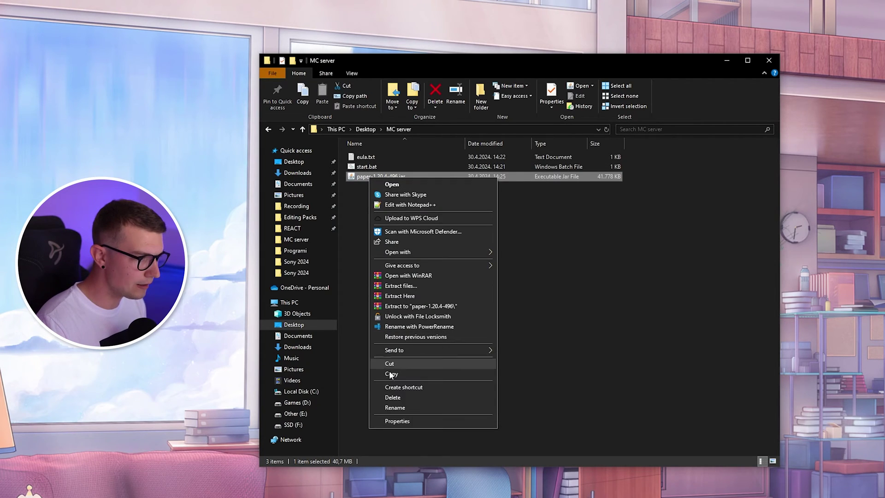
{"action": "left_click", "coordinate": [402, 408]}
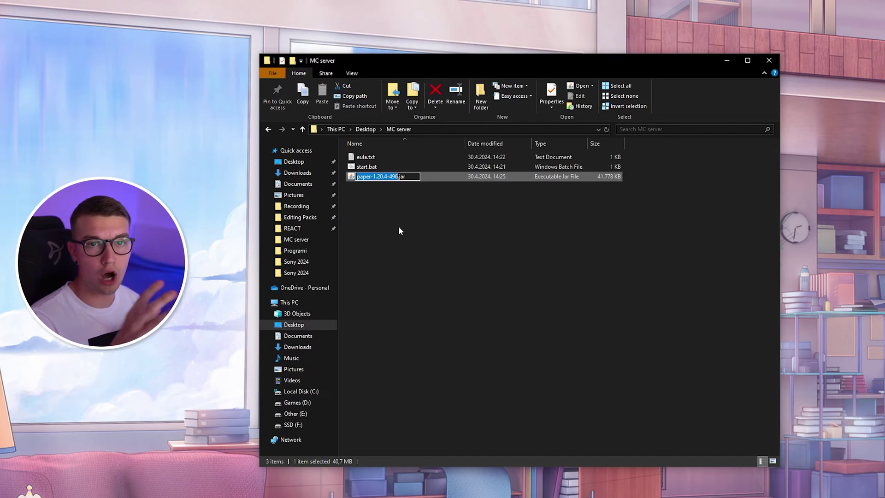
{"action": "type", "text": "s"}
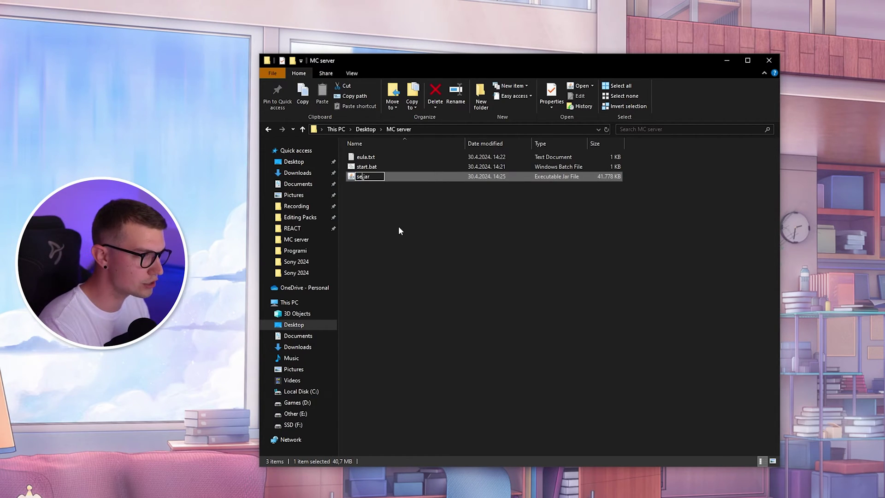
{"action": "type", "text": "erver"}
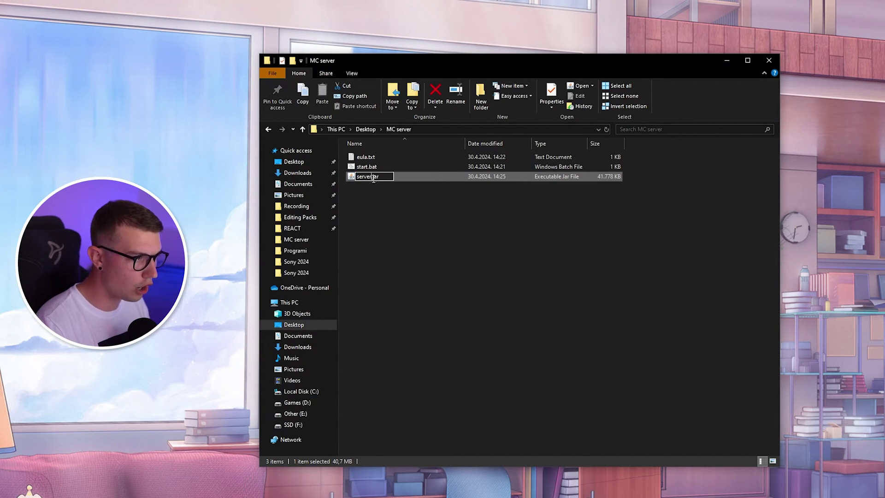
{"action": "left_click", "coordinate": [380, 190]}
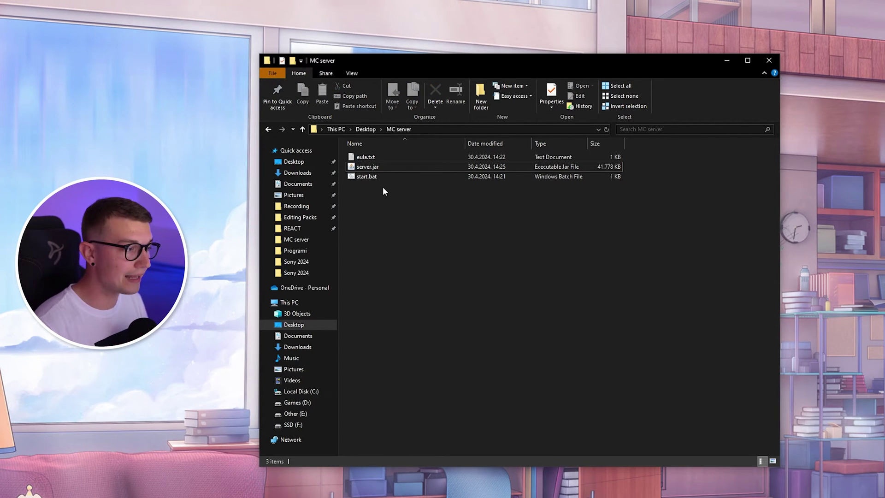
- Show the View ribbon's layout options and select server.jar in the MC server folder
{"action": "left_click", "coordinate": [355, 73]}
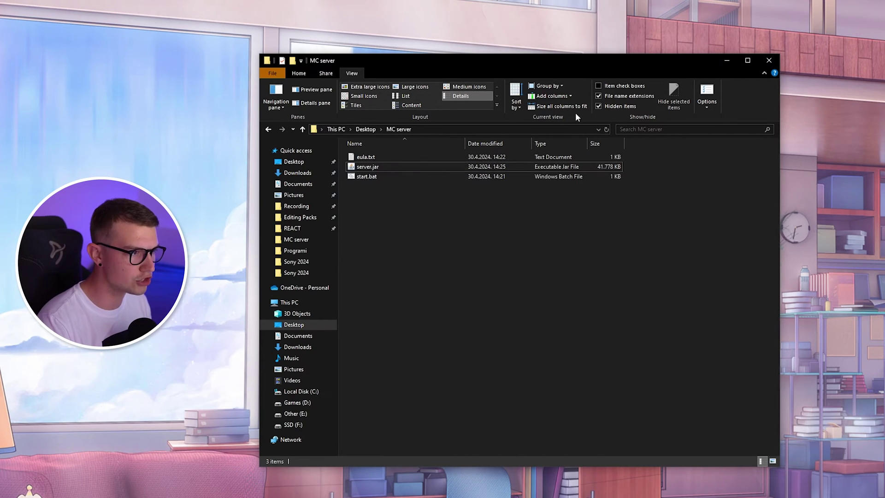
{"action": "left_click", "coordinate": [381, 167]}
{"action": "left_click", "coordinate": [374, 186]}
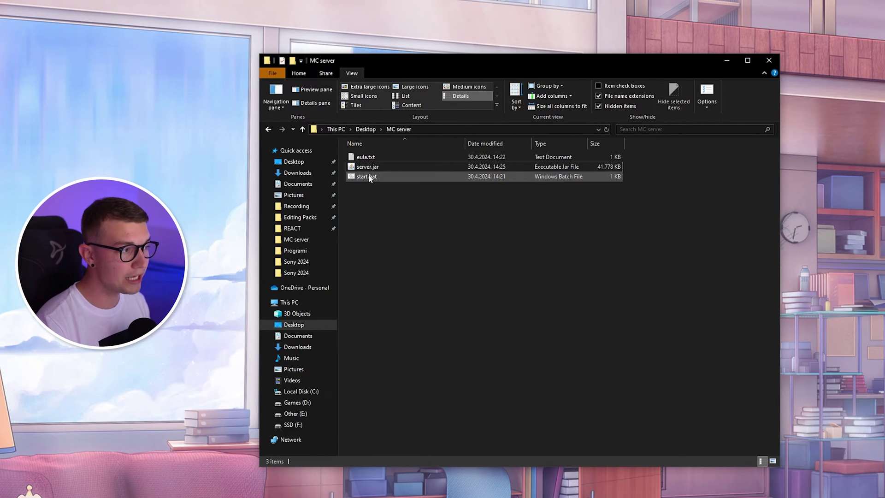
- Open start.bat in Notepad with Edit from its context menu
{"action": "right_click", "coordinate": [368, 176]}
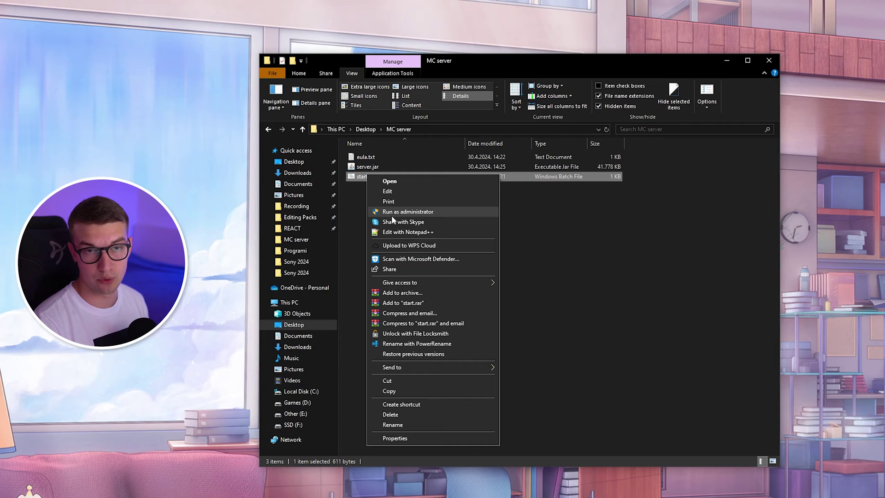
{"action": "left_click", "coordinate": [388, 191]}
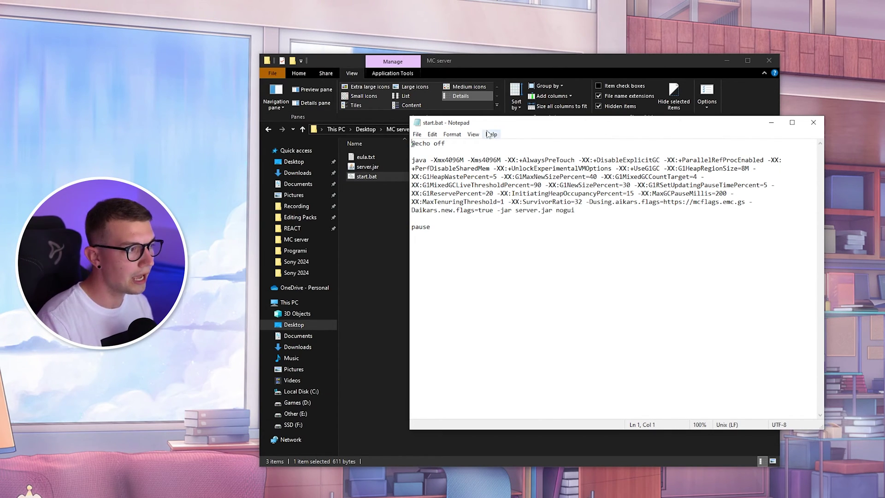
- Fix the .jar extension on server.jar in start.bat's java launch command
{"action": "mouse_move", "coordinate": [492, 127]}
{"action": "left_mouse_down"}
{"action": "mouse_move", "coordinate": [466, 125]}
{"action": "mouse_move", "coordinate": [487, 137]}
{"action": "left_mouse_up"}
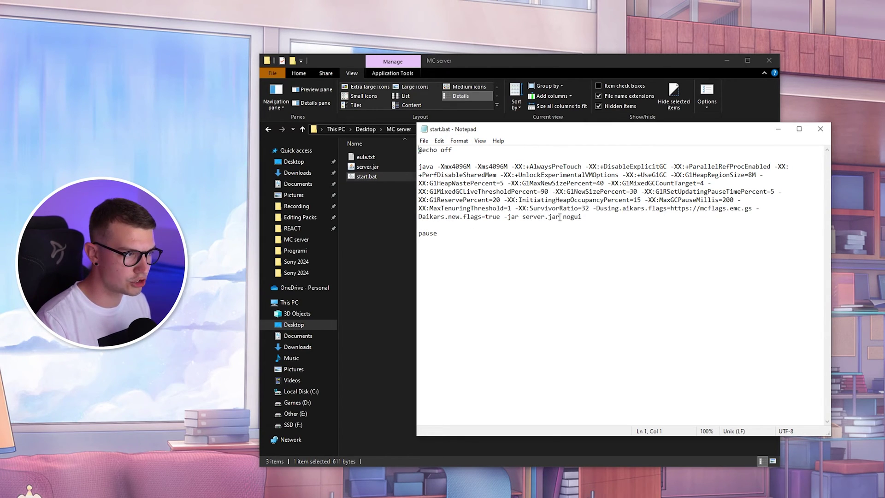
{"action": "left_click_drag", "start_coordinate": [546, 168], "coordinate": [526, 201]}
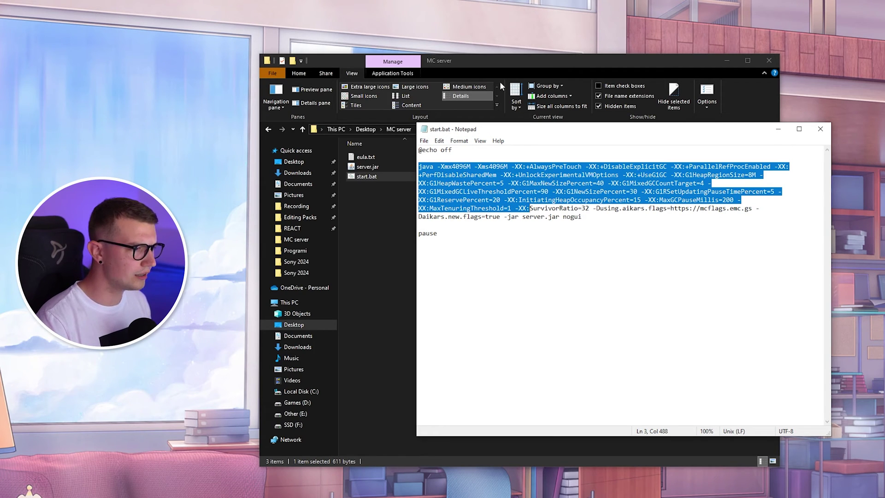
{"action": "left_click", "coordinate": [490, 190]}
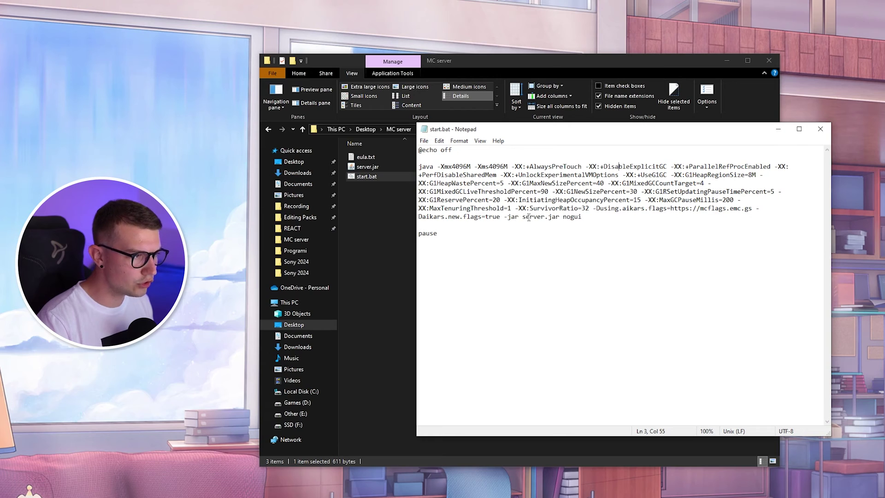
{"action": "left_click_drag", "start_coordinate": [522, 217], "coordinate": [560, 216]}
{"action": "left_click", "coordinate": [573, 222]}
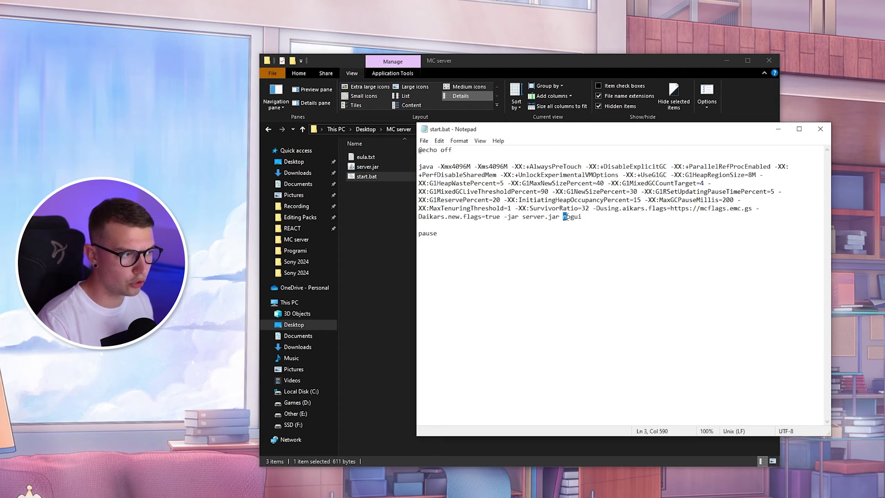
{"action": "left_click_drag", "start_coordinate": [560, 217], "coordinate": [522, 216]}
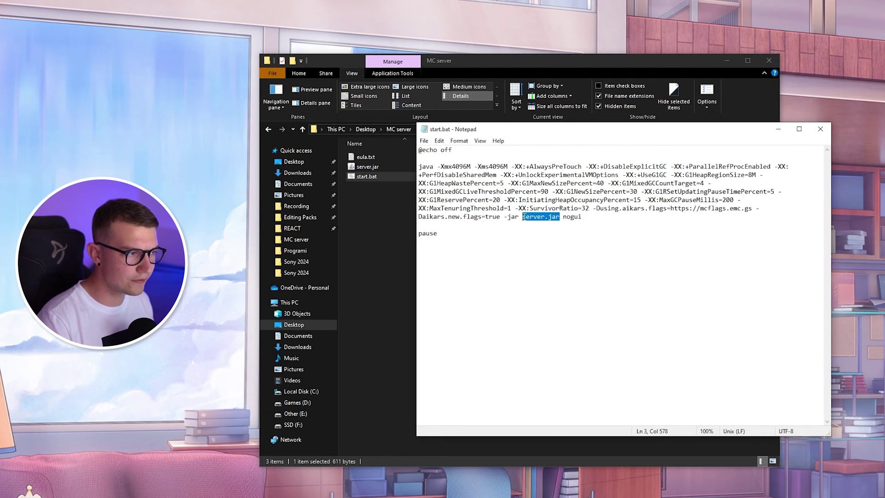
{"action": "left_click", "coordinate": [524, 217]}
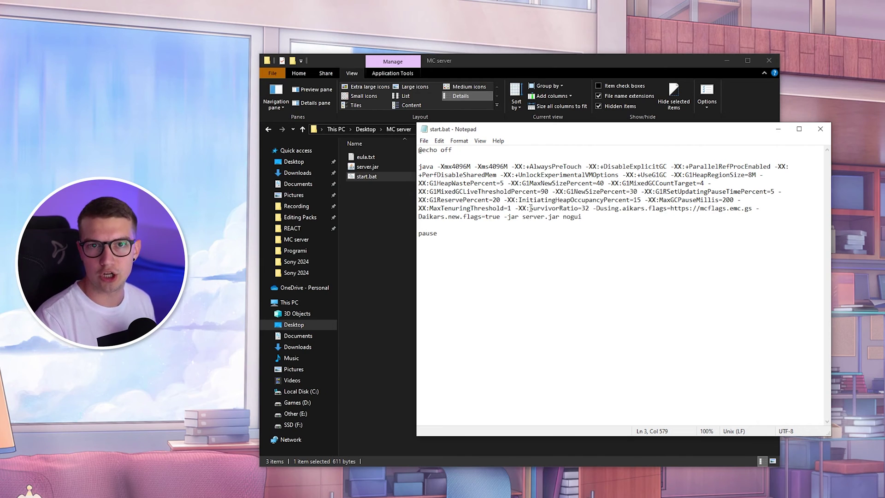
{"action": "left_click_drag", "start_coordinate": [558, 217], "coordinate": [541, 216]}
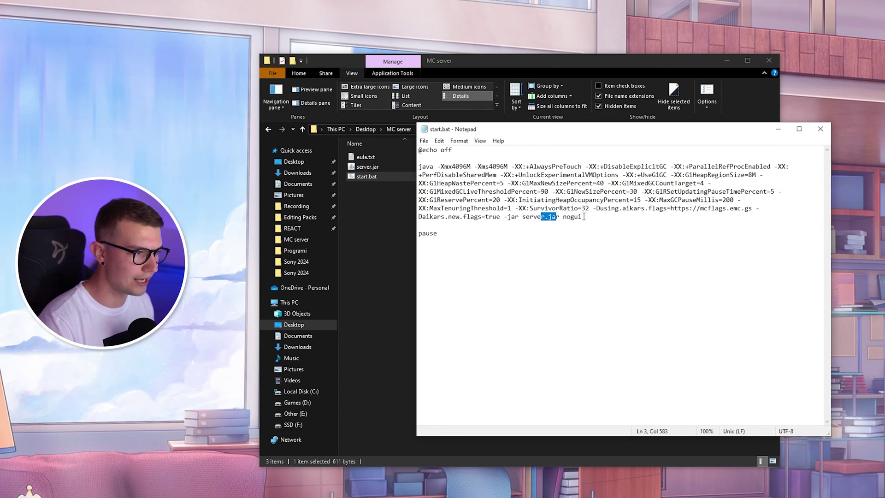
{"action": "key", "text": "BackSpace"}
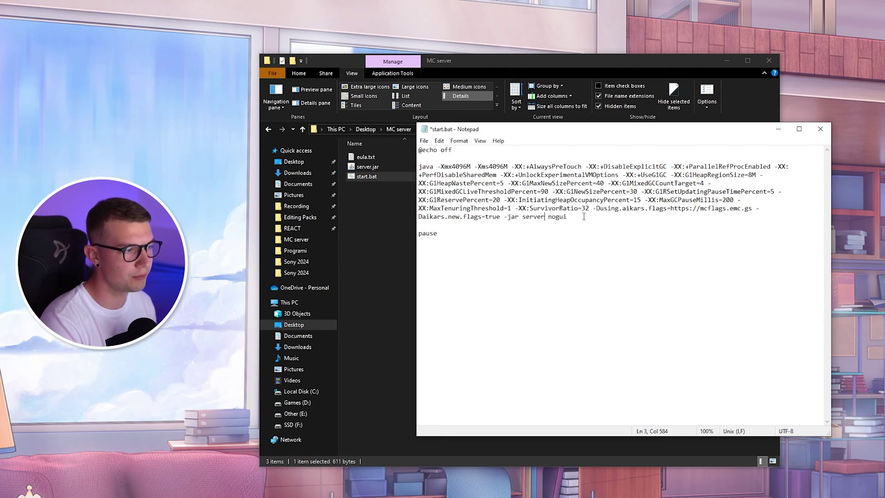
{"action": "type", "text": ".jar"}
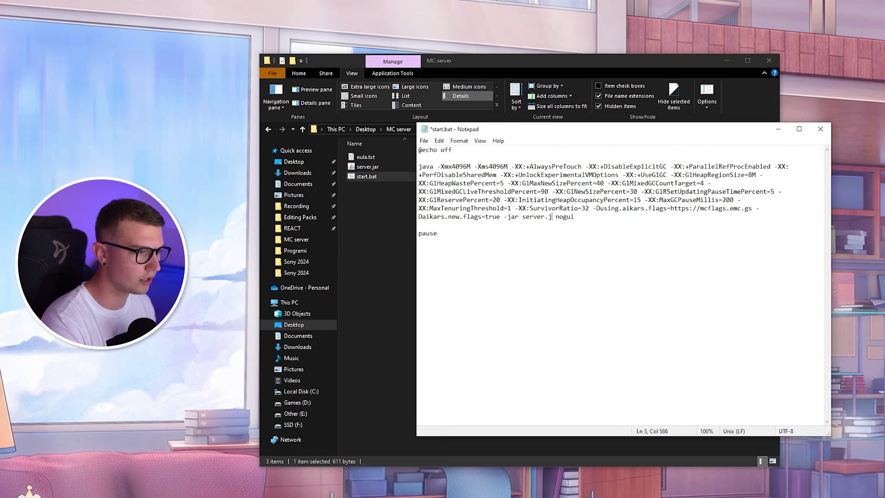
- Save start.bat and close Notepad
{"action": "left_click", "coordinate": [424, 141]}
{"action": "left_click", "coordinate": [436, 181]}
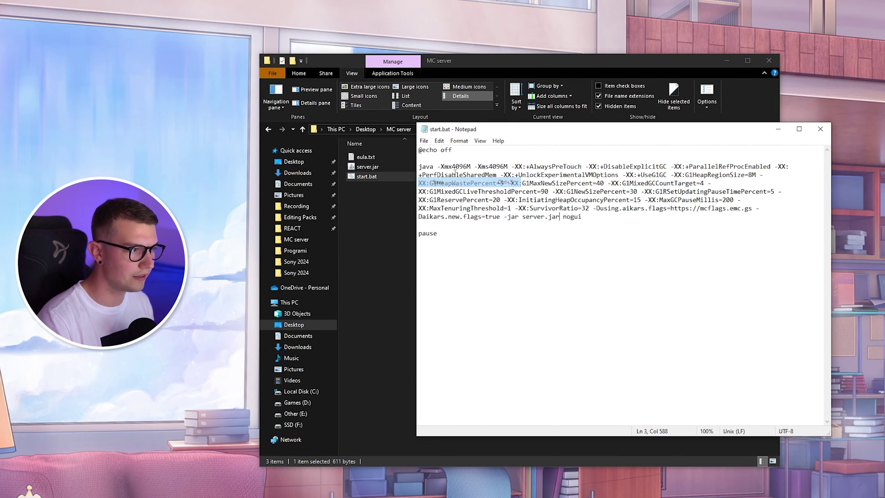
{"action": "left_click", "coordinate": [821, 129]}
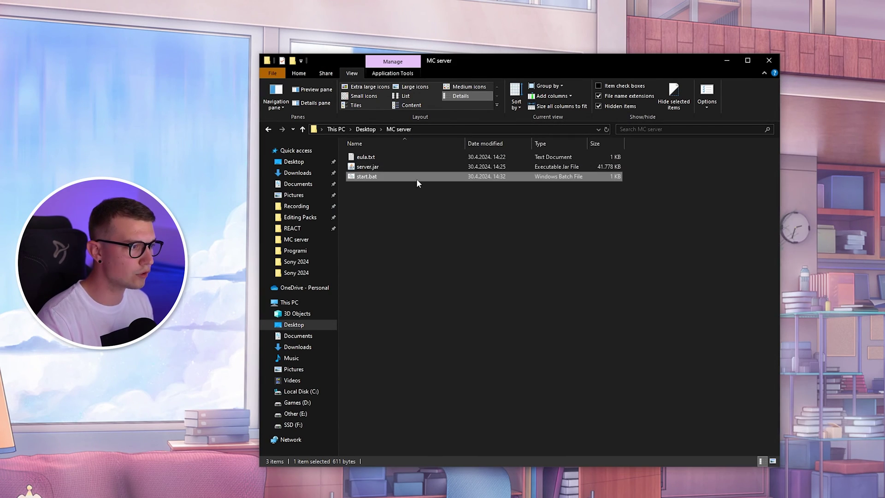
{"action": "double_click", "coordinate": [369, 177]}
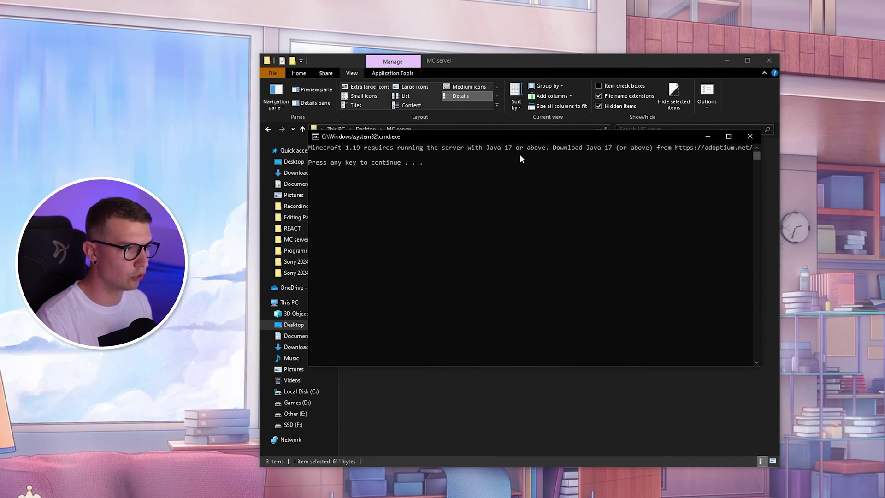
{"action": "left_click_drag", "start_coordinate": [599, 131], "coordinate": [599, 104]}
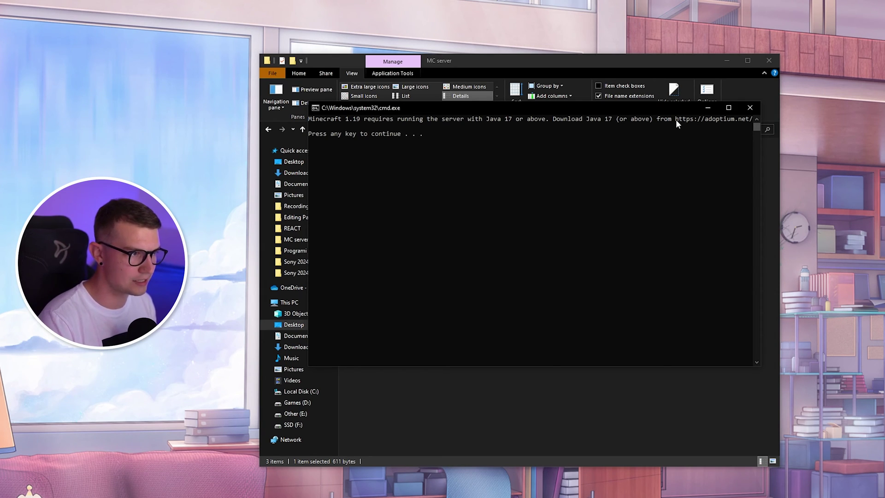
{"action": "left_click_drag", "start_coordinate": [676, 119], "coordinate": [752, 119]}
{"action": "key", "text": "ctrl+c"}
{"action": "key", "text": "Return"}
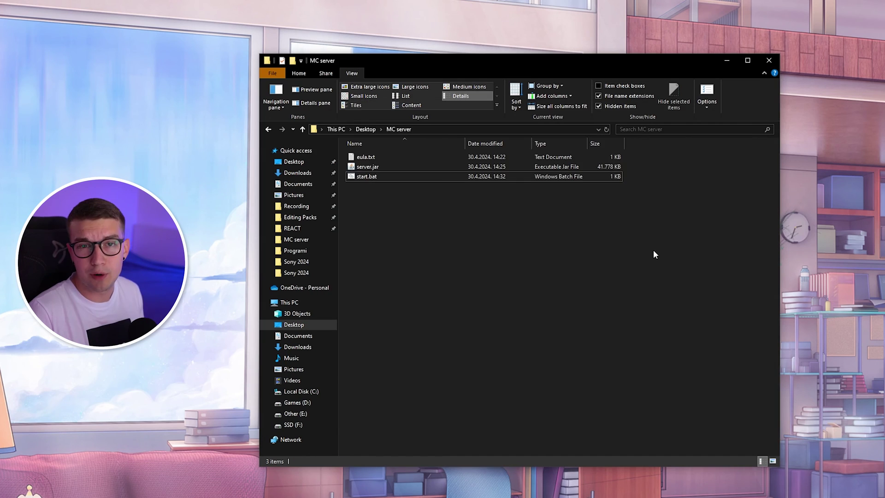